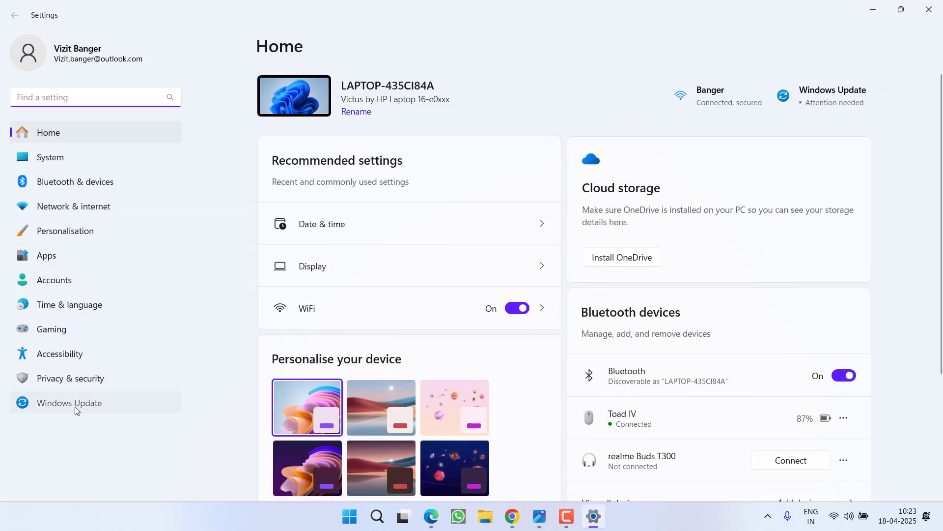
# Step: Pause Windows updates for 1 week on the Windows Update page, then close Settings
pyautogui.click(76, 404)
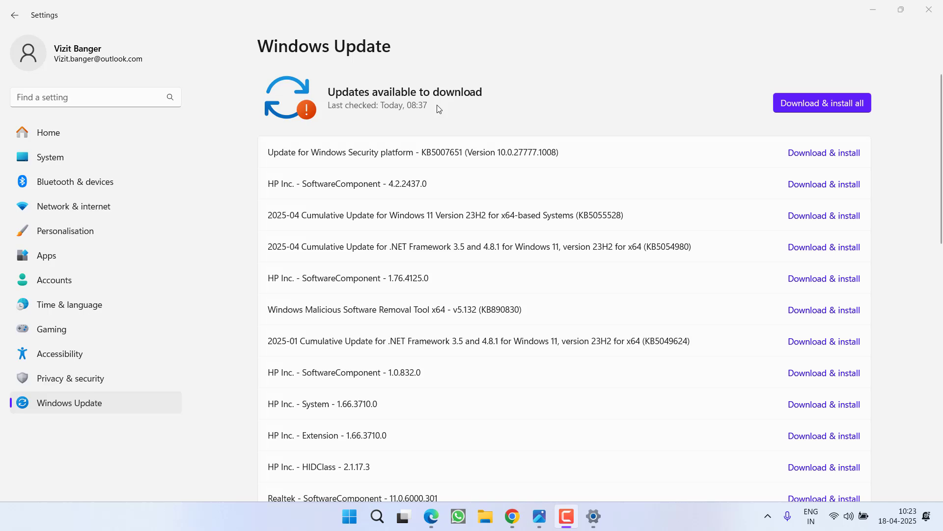
pyautogui.scroll(-6, 455, 123)
pyautogui.scroll(-3, 457, 128)
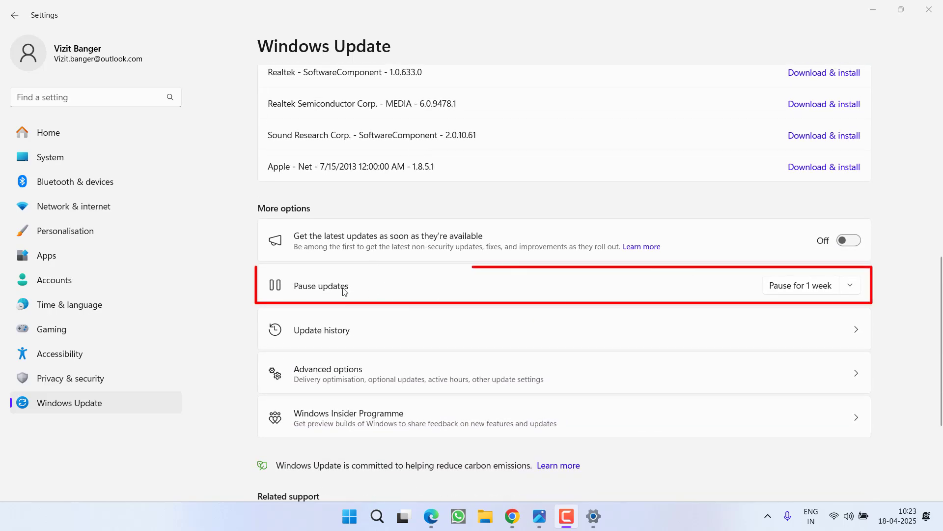
pyautogui.click(801, 286)
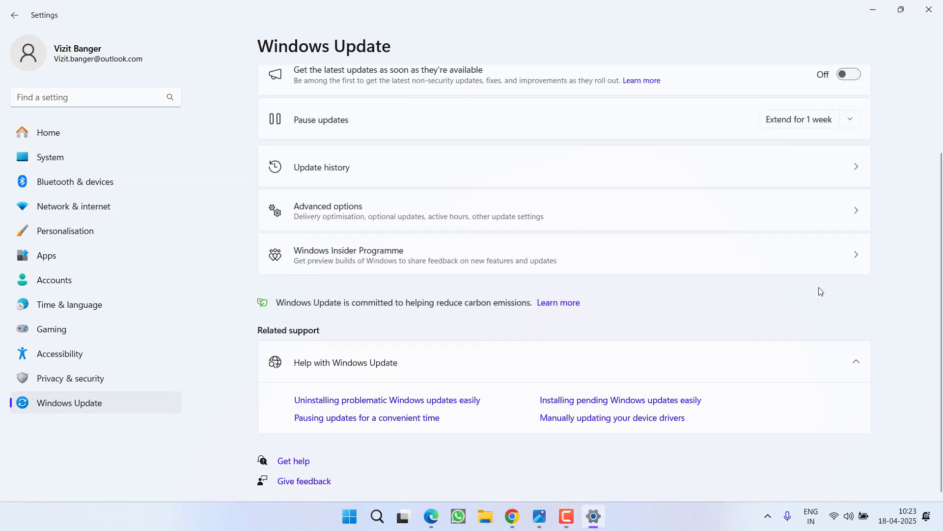
pyautogui.scroll(8, 653, 282)
pyautogui.click(929, 9)
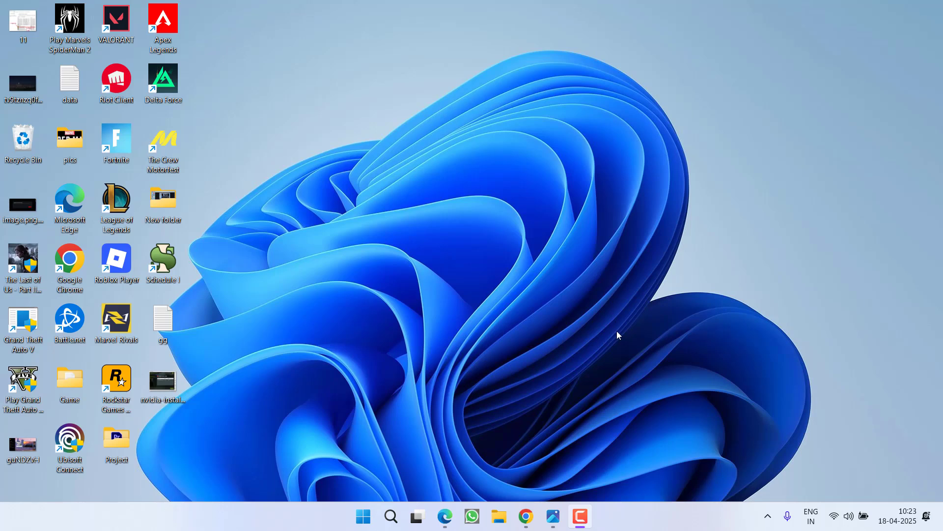
# Step: Set Device Installation Settings to No via System Properties' Hardware tab, save, and confirm with OK
pyautogui.press('super')
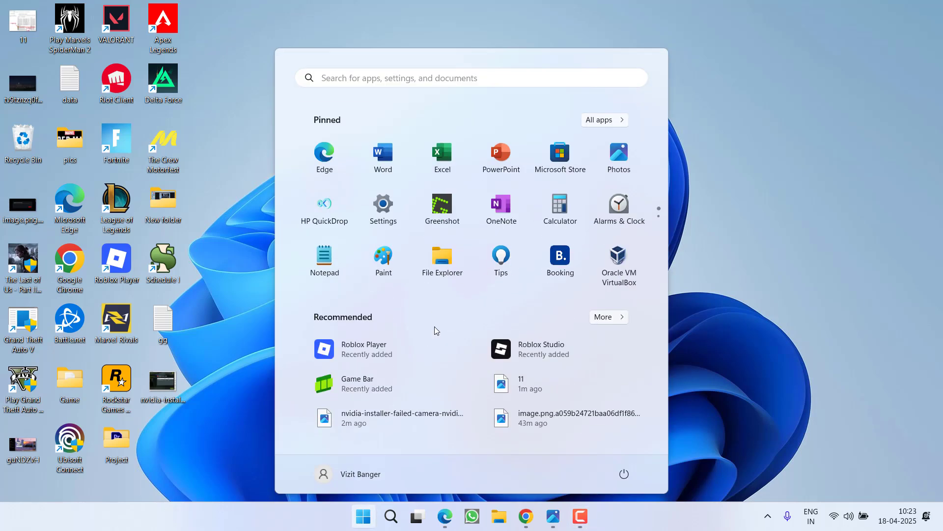
pyautogui.write('ad')
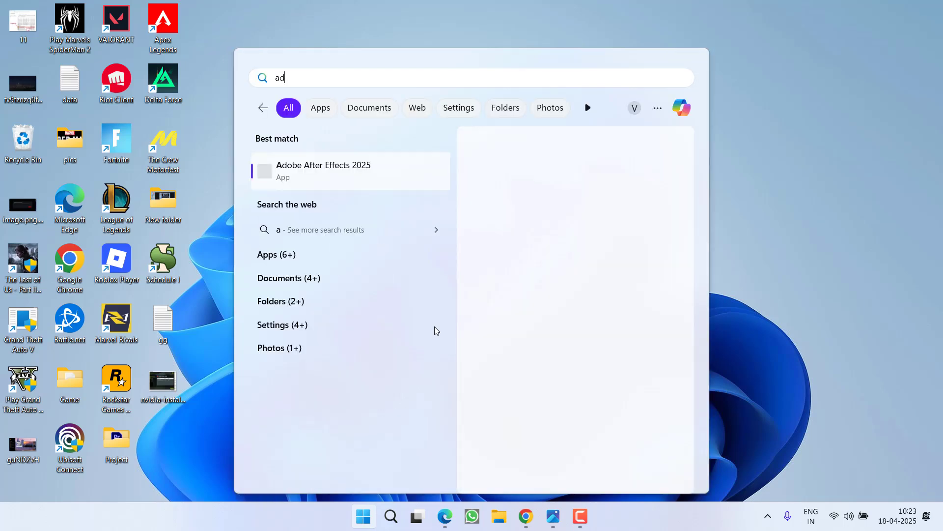
pyautogui.write('vanced')
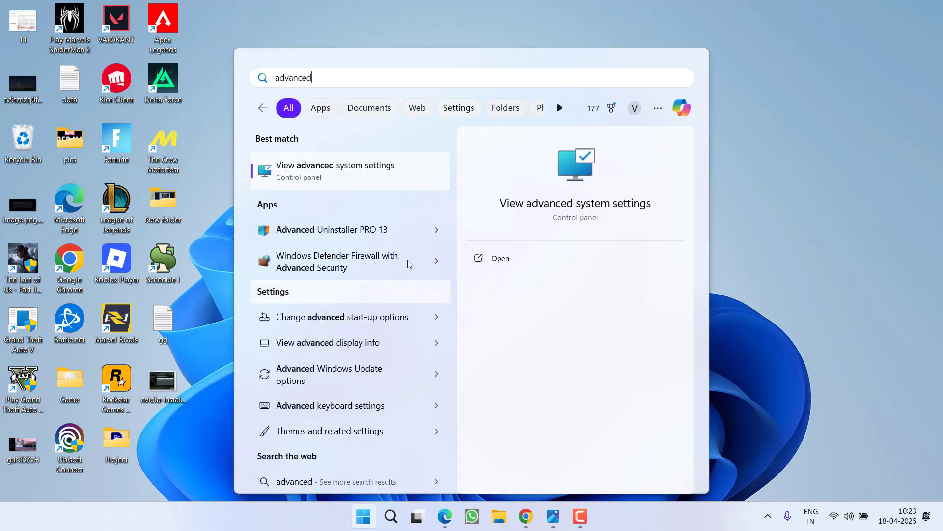
pyautogui.click(376, 170)
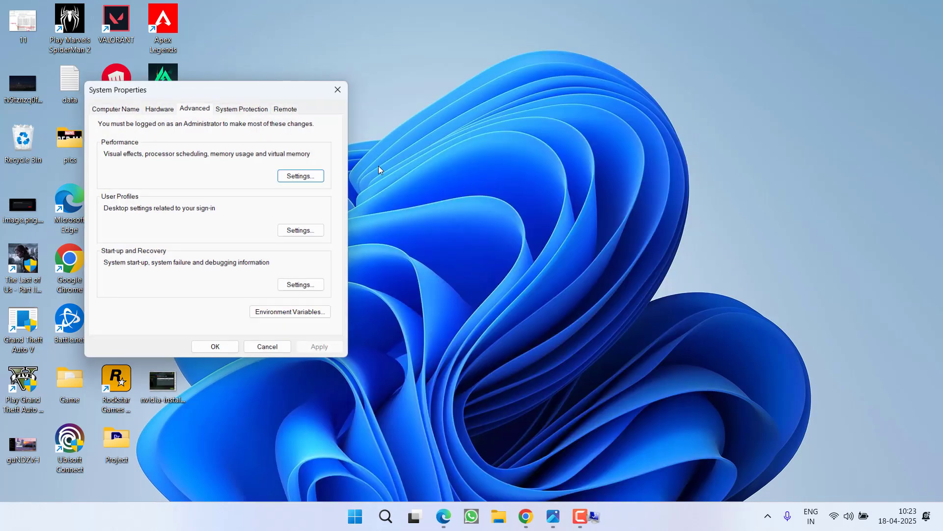
pyautogui.click(160, 109)
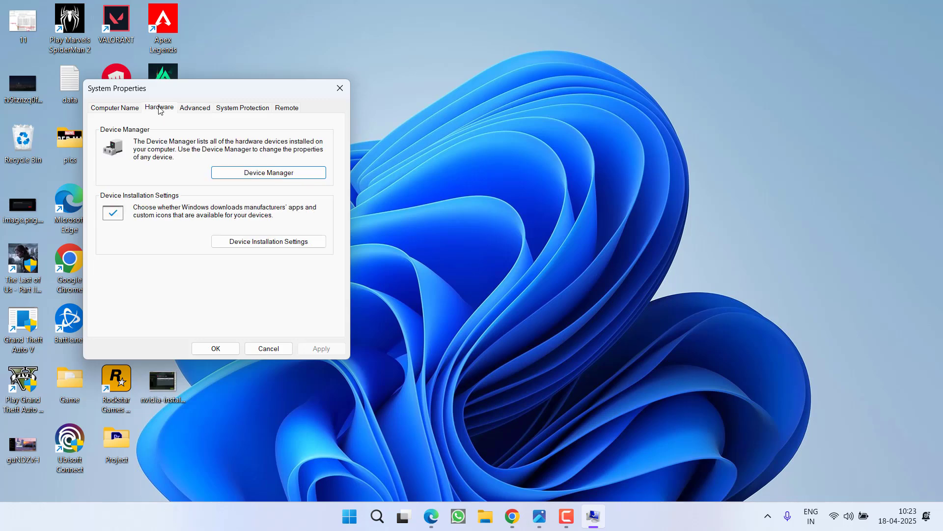
pyautogui.click(272, 247)
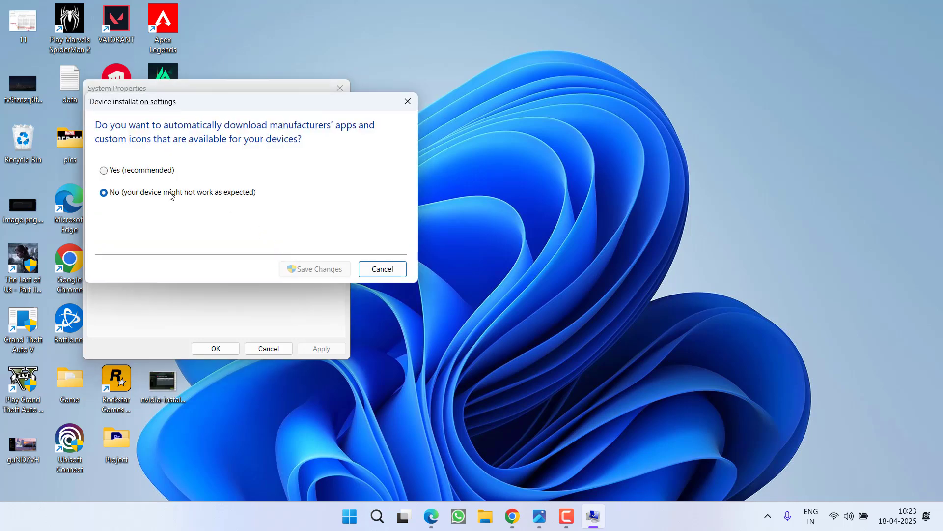
pyautogui.click(170, 194)
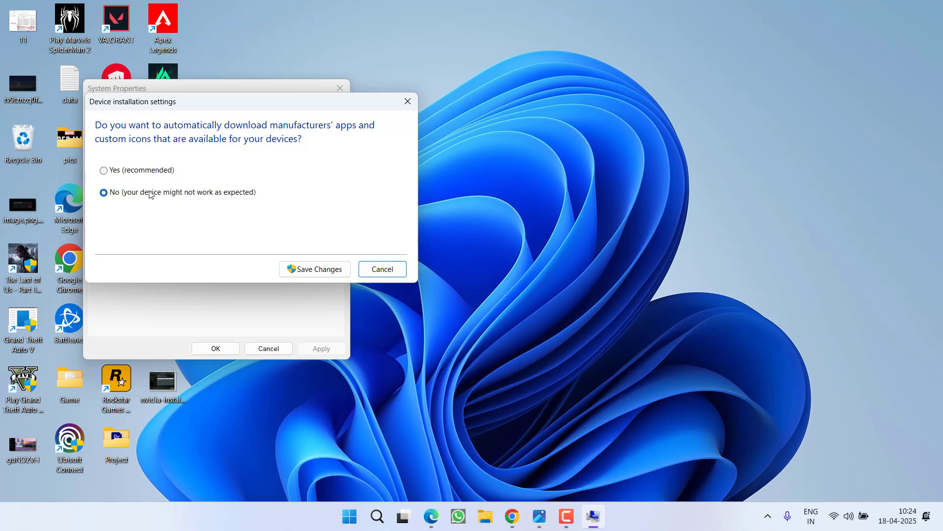
pyautogui.click(308, 265)
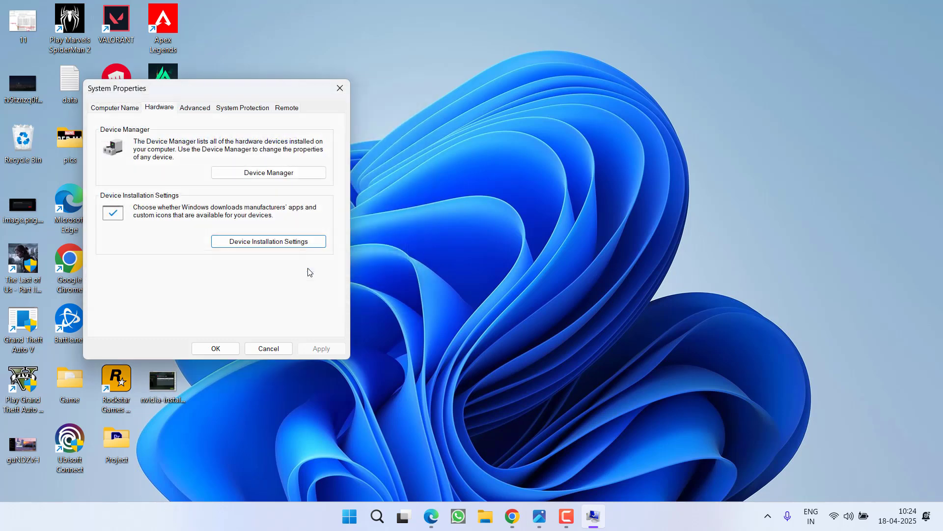
pyautogui.click(215, 349)
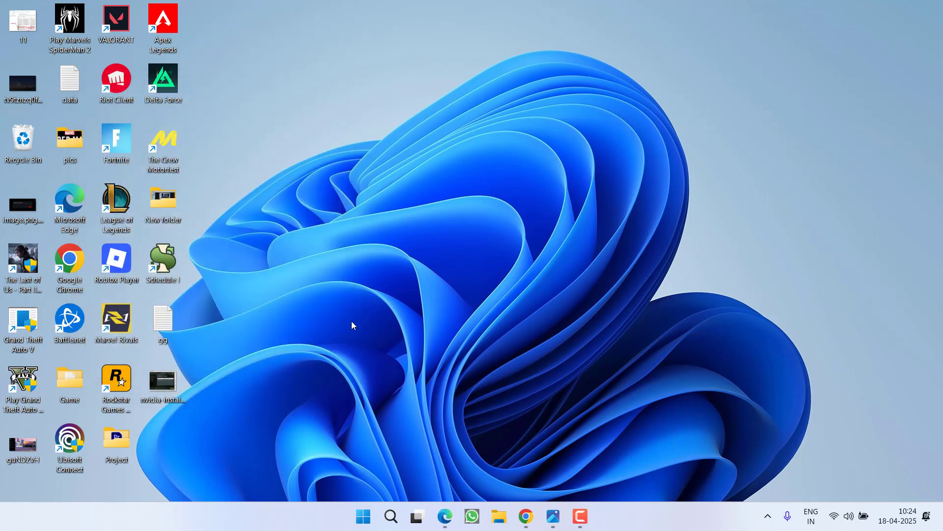
# Step: Run the manual driver search for the RTX 4090 Laptop GPU, cancel the save prompt, minimize Chrome
pyautogui.click(525, 515)
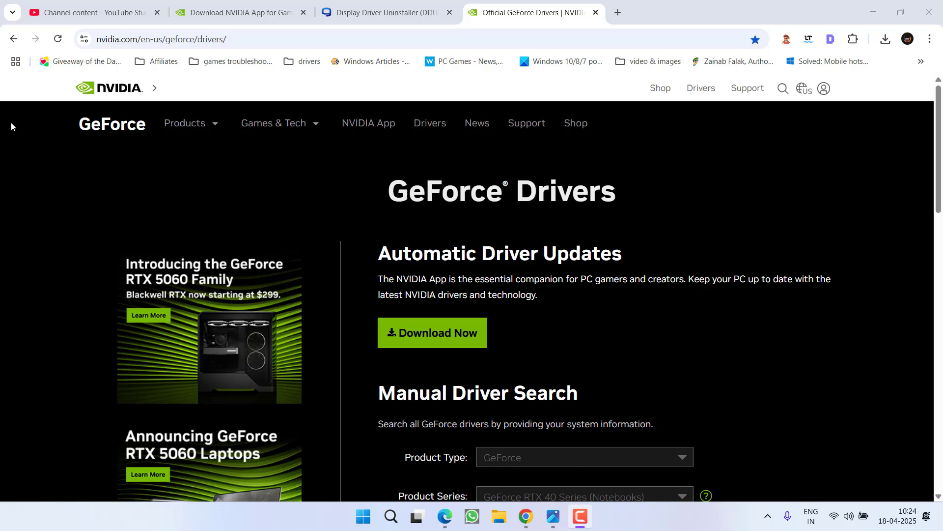
pyautogui.scroll(-5, 487, 253)
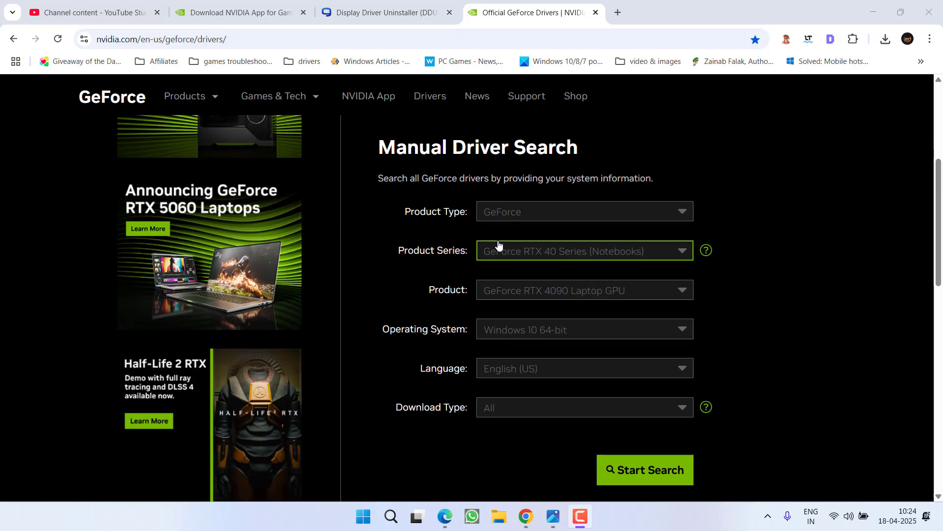
pyautogui.click(651, 470)
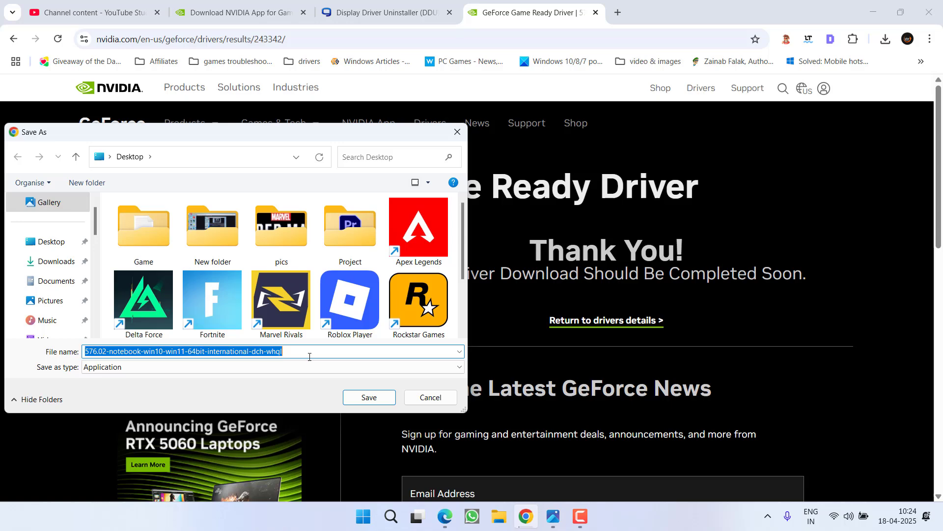
pyautogui.click(430, 397)
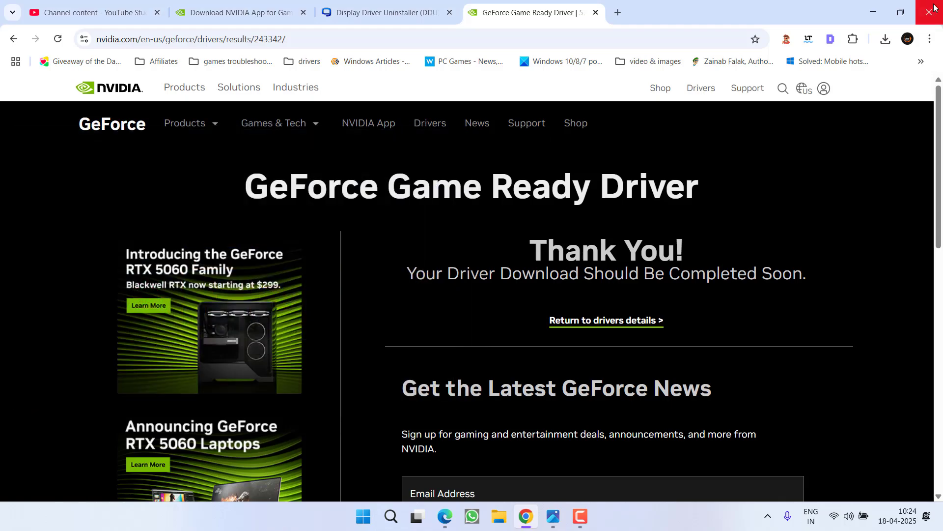
pyautogui.click(883, 7)
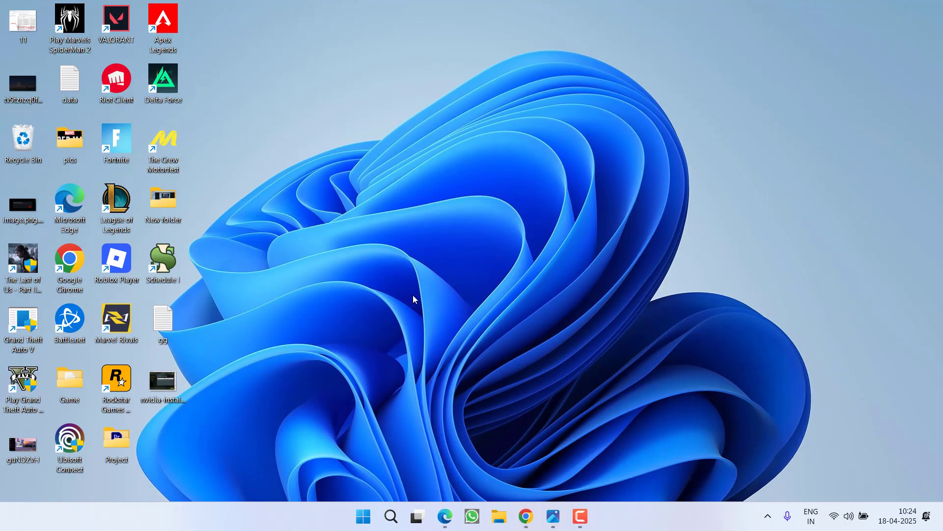
pyautogui.rightClick(364, 516)
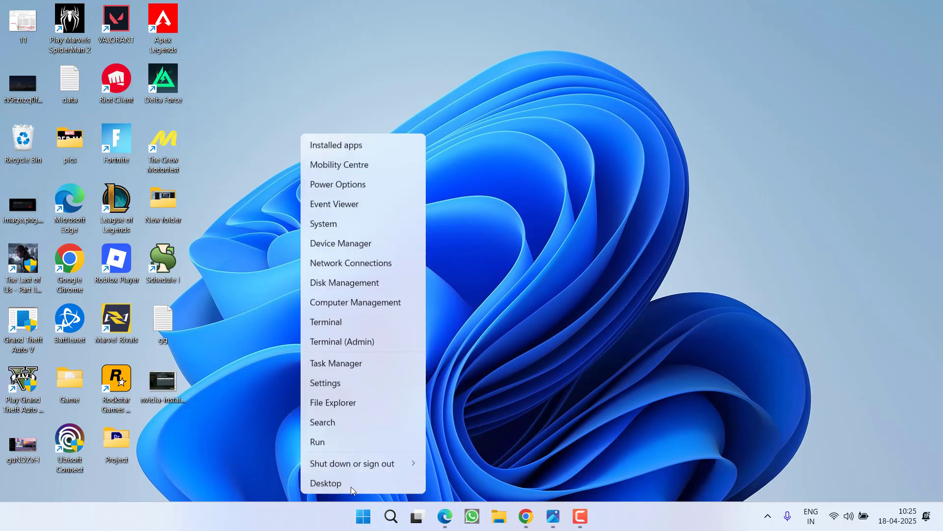
pyautogui.click(365, 441)
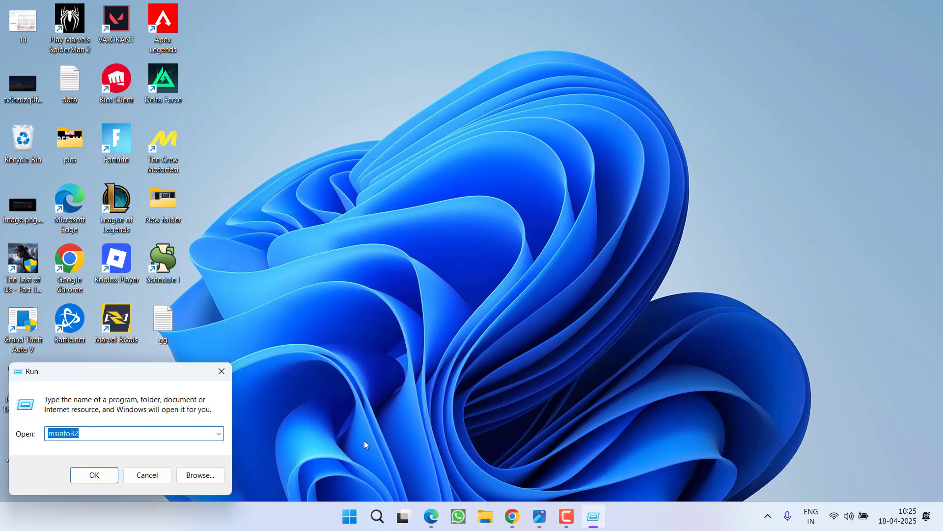
pyautogui.write('app')
pyautogui.press('Down')
pyautogui.press('Down')
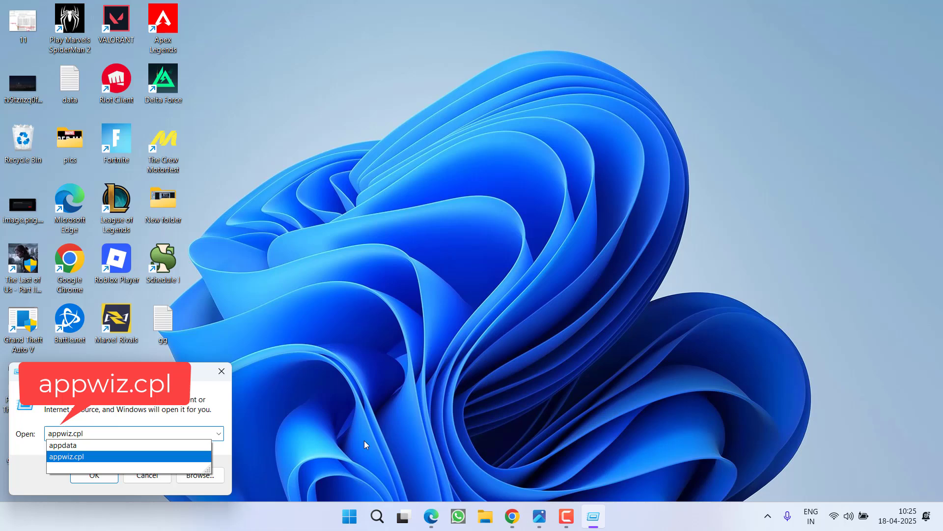
pyautogui.press('Return')
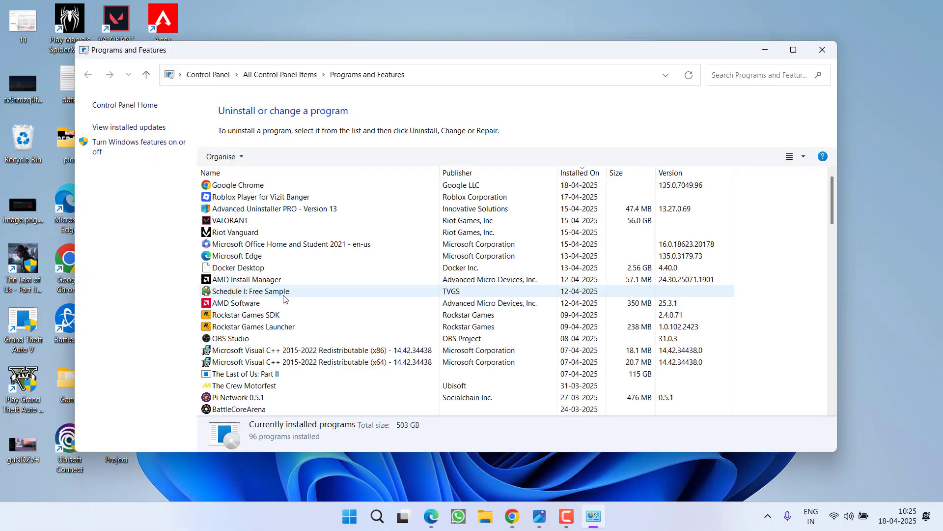
pyautogui.click(253, 272)
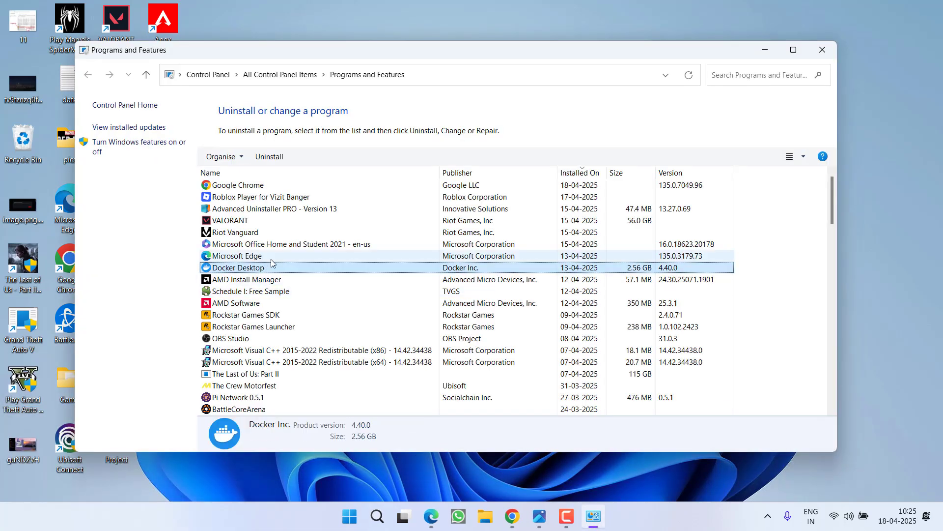
pyautogui.click(539, 516)
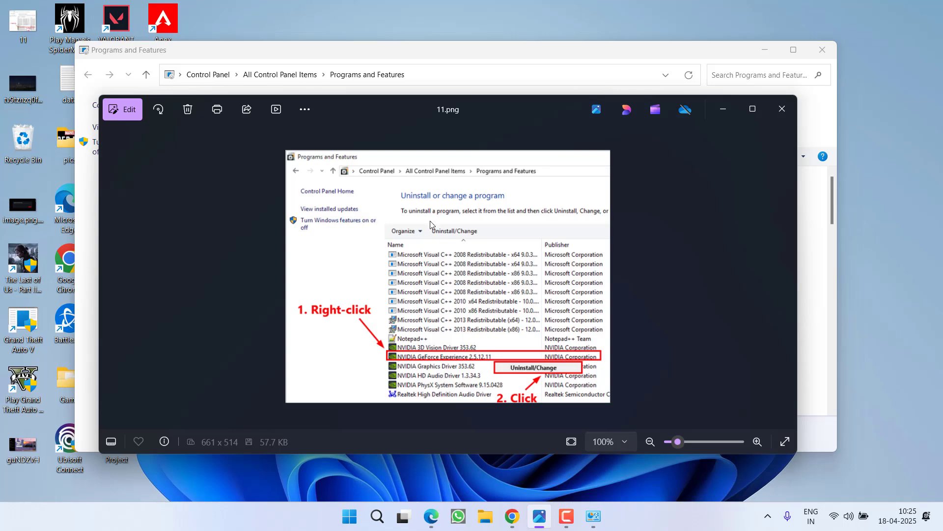
pyautogui.click(782, 108)
# Step: Download the NVIDIA_app_v11.0.3.232 installer from the NVIDIA App page and save it to the Desktop
pyautogui.click(822, 50)
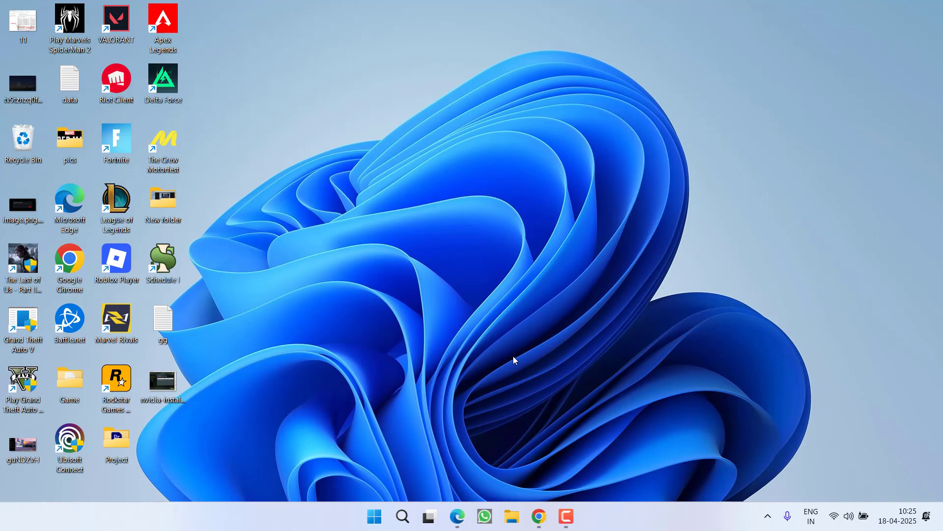
pyautogui.click(539, 516)
pyautogui.click(236, 13)
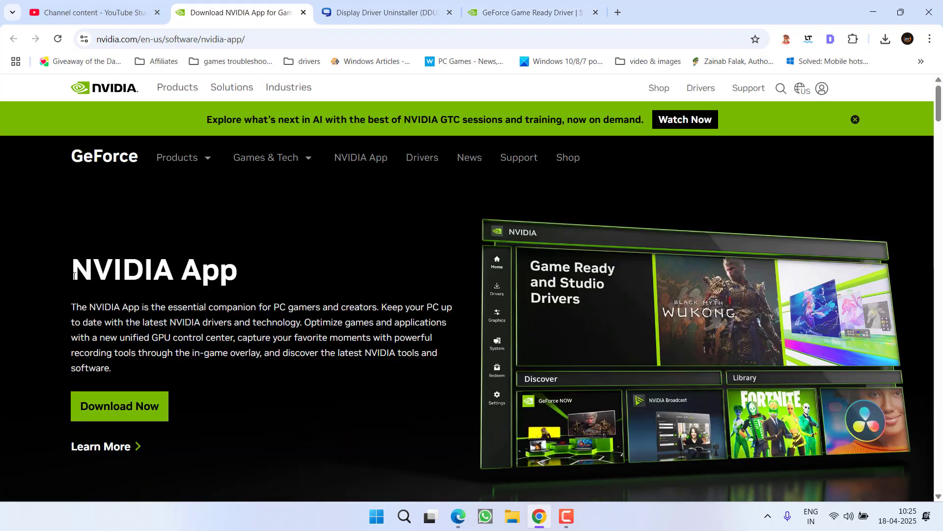
pyautogui.moveTo(74, 275); pyautogui.dragTo(239, 282)
pyautogui.scroll(-2, 240, 314)
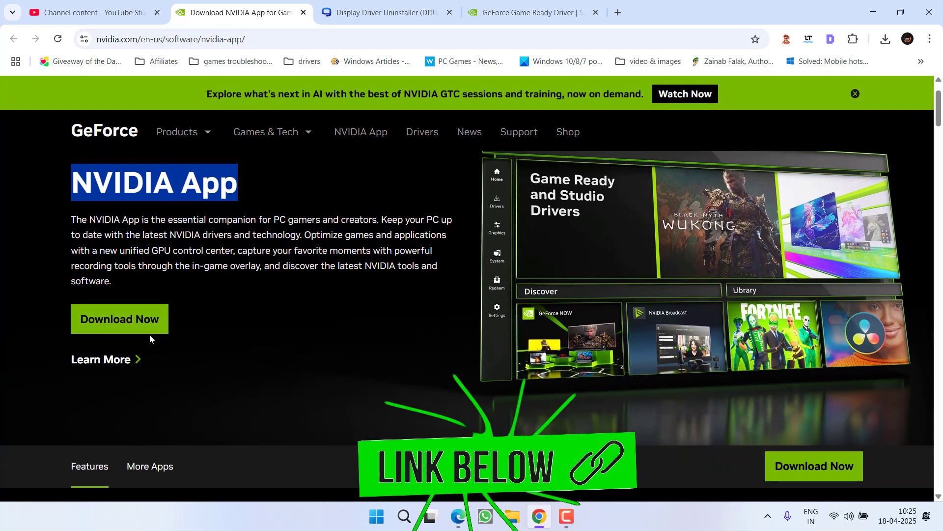
pyautogui.click(134, 316)
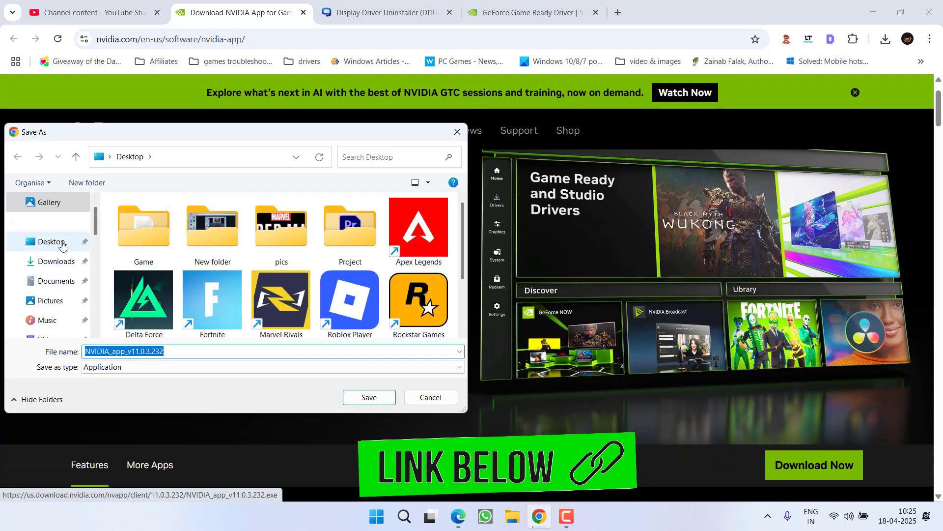
pyautogui.click(366, 396)
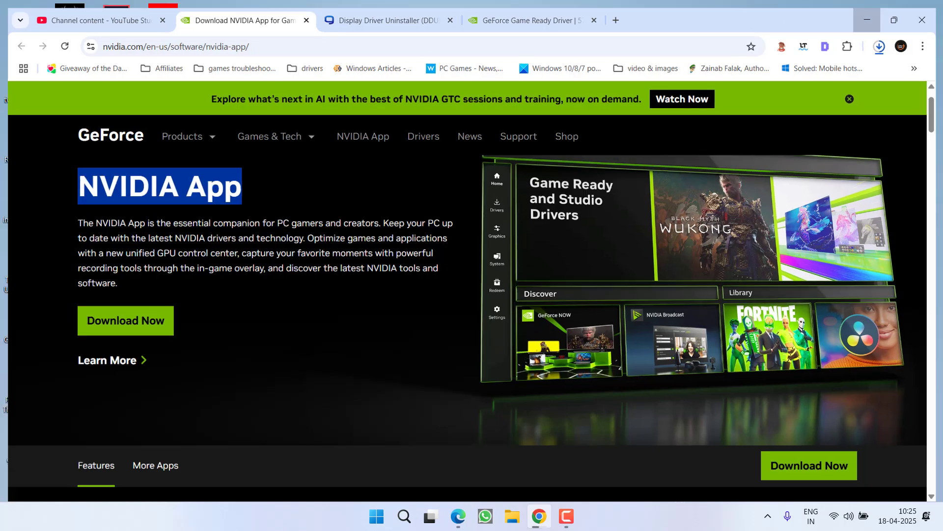
pyautogui.click(874, 13)
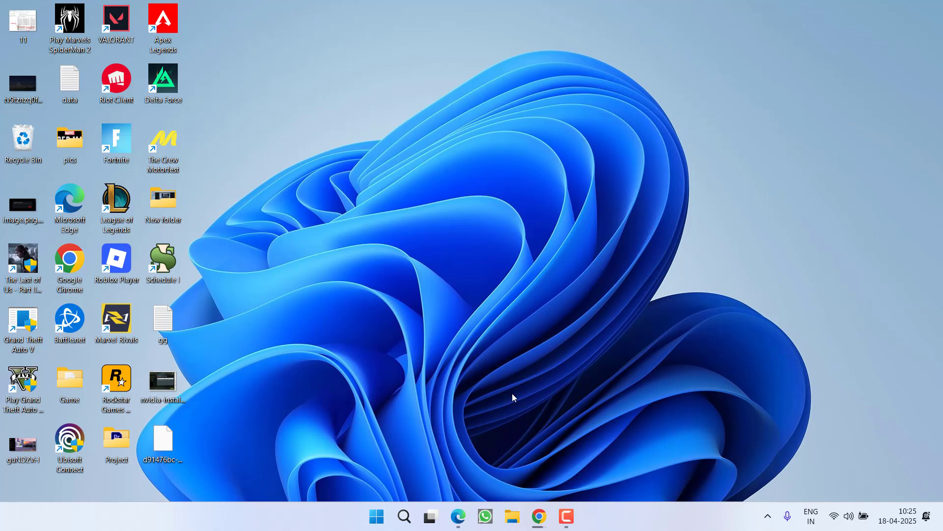
pyautogui.click(539, 516)
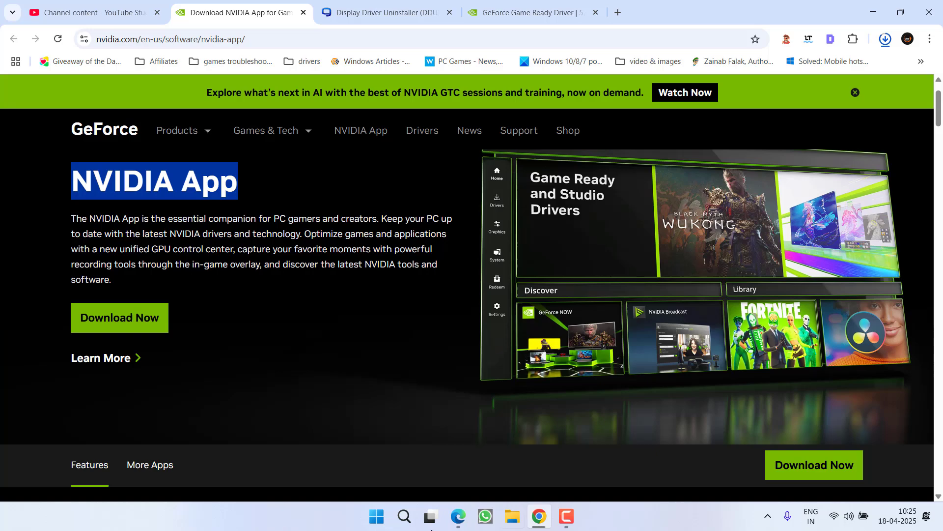
# Step: Download DDU 18.1.1.0 from Guru3D's USA mirror, save it, and minimize Chrome
pyautogui.click(380, 12)
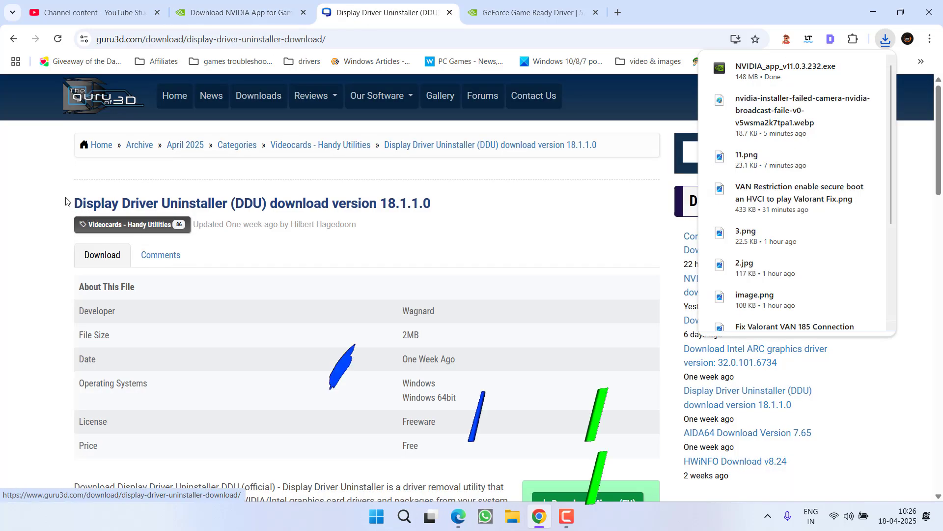
pyautogui.moveTo(65, 201); pyautogui.dragTo(496, 208)
pyautogui.scroll(-6, 553, 235)
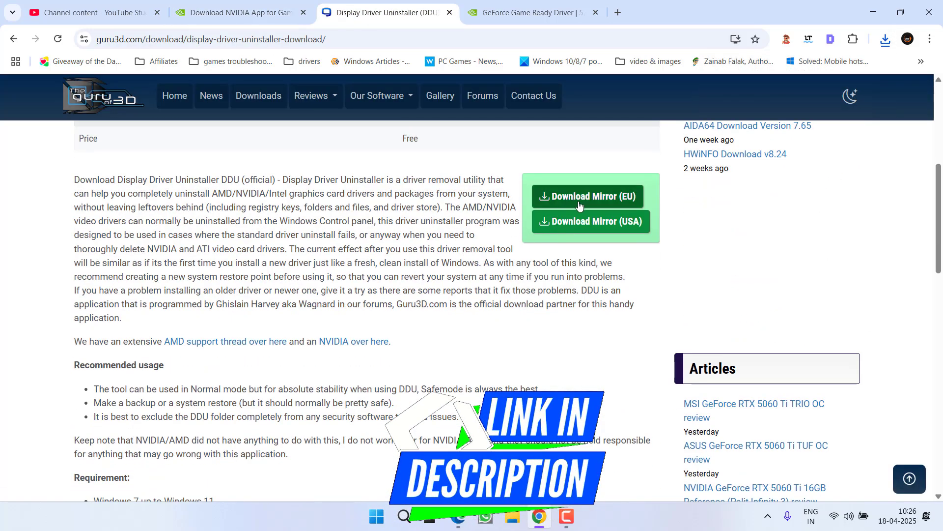
pyautogui.click(580, 221)
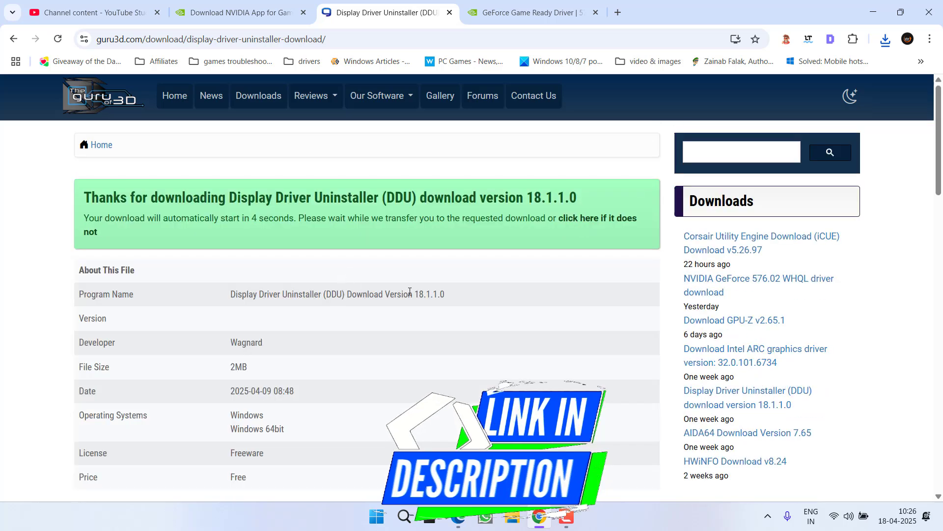
pyautogui.scroll(-5, 414, 296)
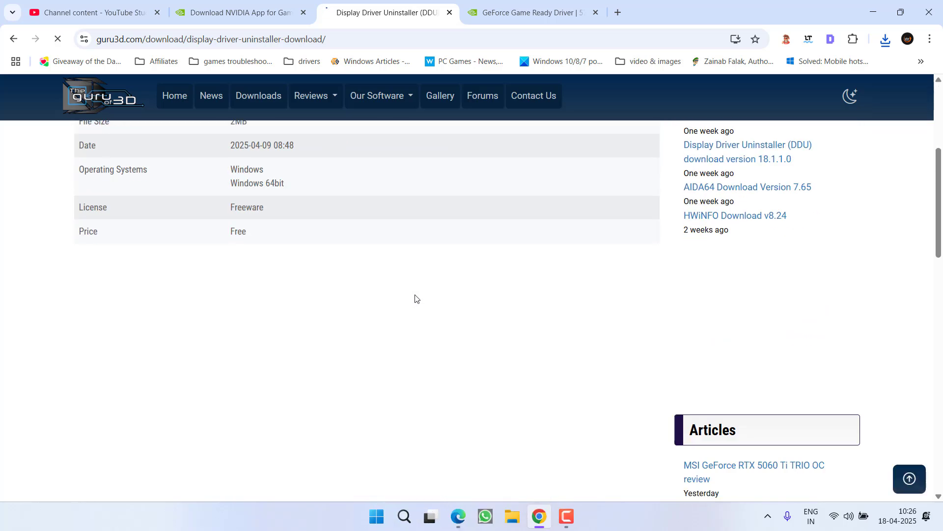
pyautogui.click(370, 402)
pyautogui.click(873, 12)
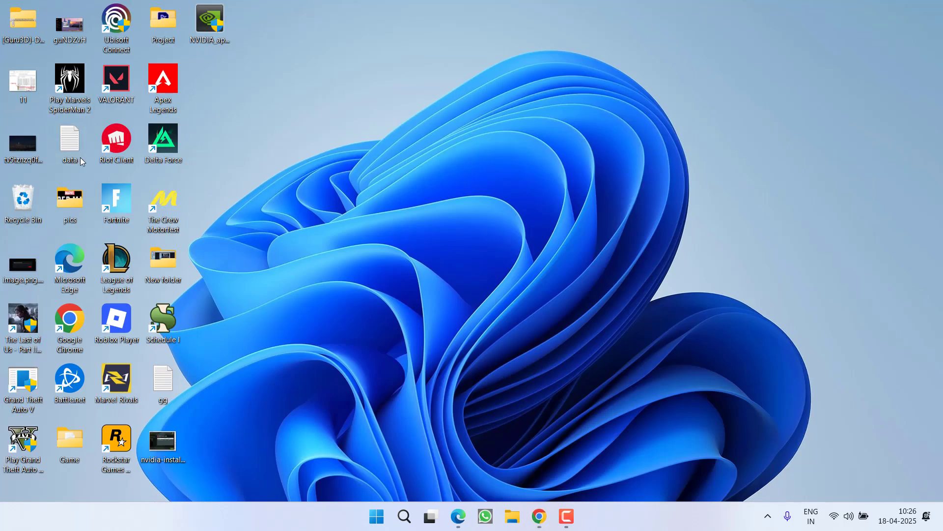
# Step: Copy the [Guru3D]-DDU archive contents to the desktop and extract the DDU v18.1.1.0 self-extractor there
pyautogui.doubleClick(25, 29)
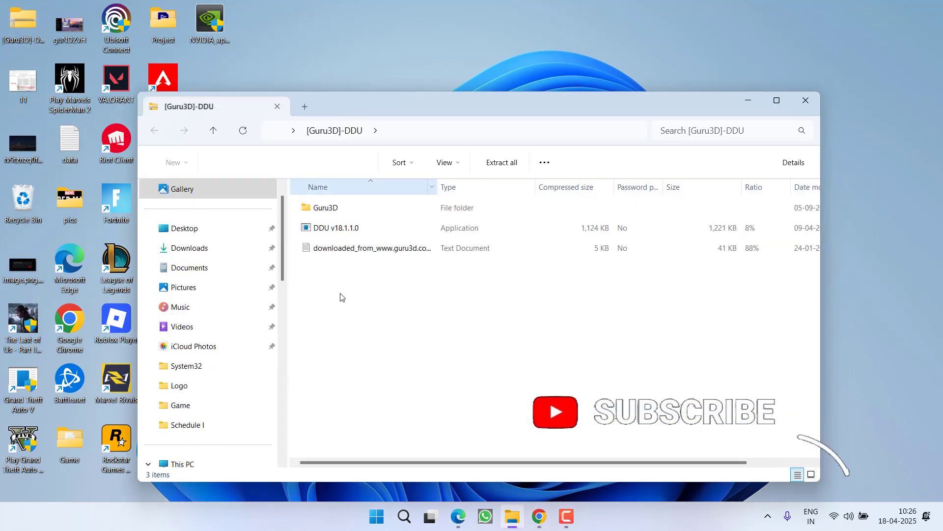
pyautogui.moveTo(341, 297); pyautogui.dragTo(397, 86)
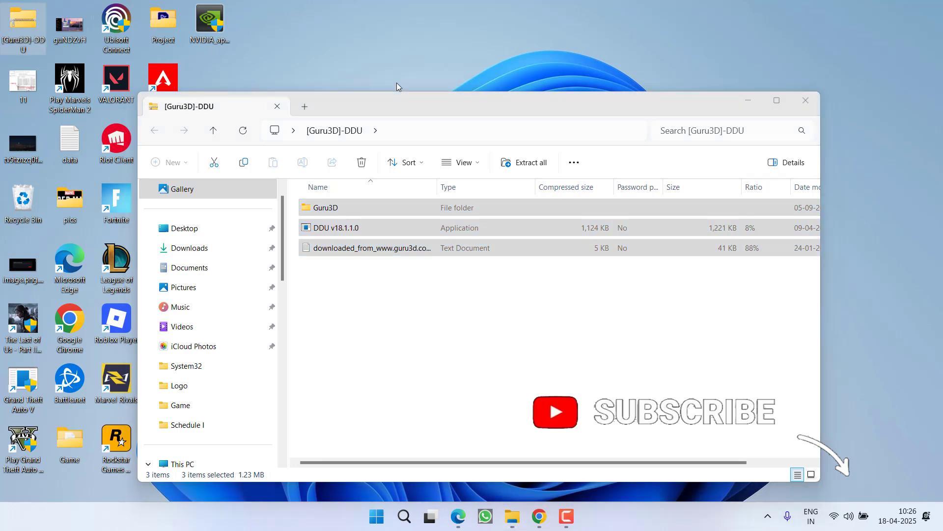
pyautogui.click(806, 100)
pyautogui.doubleClick(23, 88)
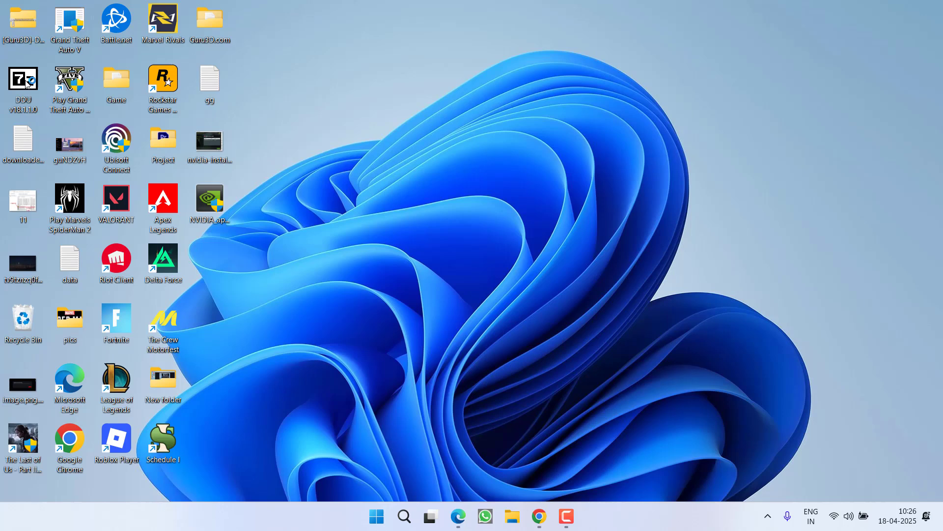
pyautogui.click(484, 283)
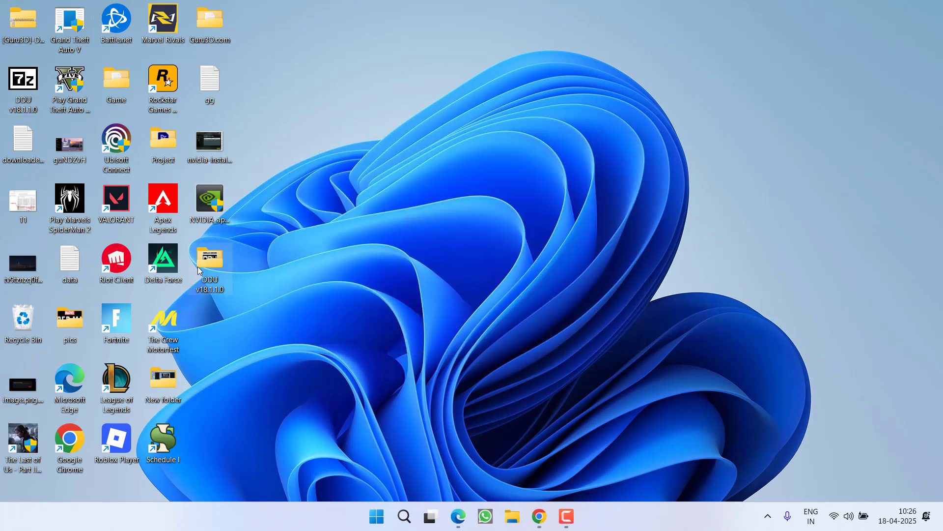
# Step: Open the DDU v18.1.1.0 folder and run Display Driver Uninstaller as administrator
pyautogui.doubleClick(206, 265)
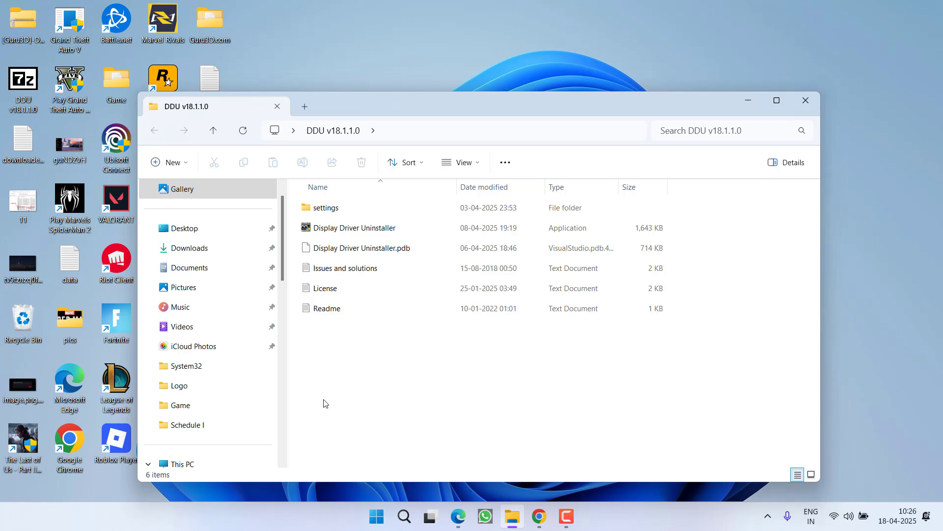
pyautogui.rightClick(348, 230)
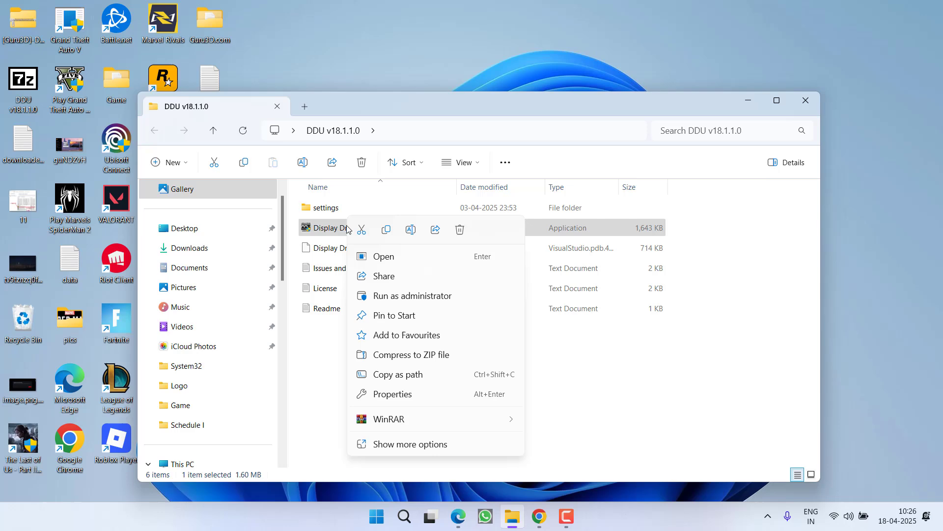
pyautogui.click(440, 302)
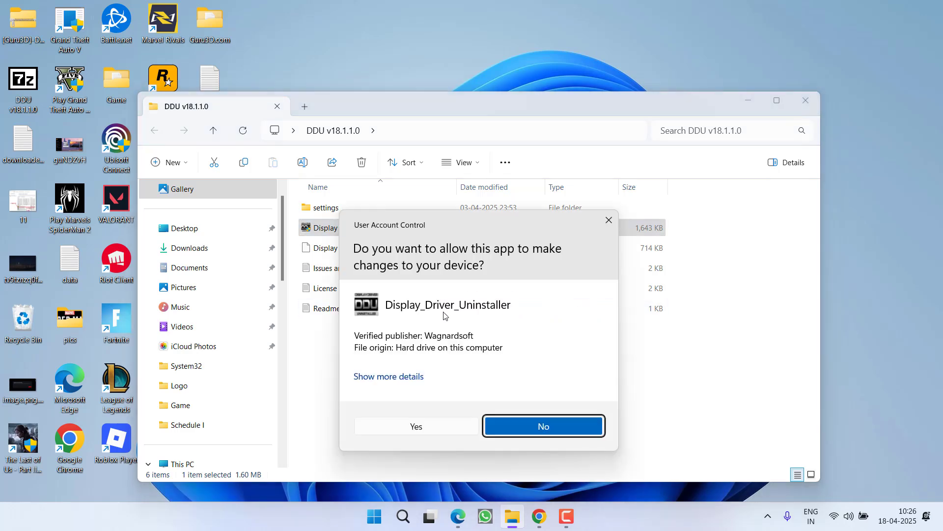
# Step: Allow DDU through User Account Control and dismiss the first-launch notice, options window and Safe Mode warning
pyautogui.click(424, 425)
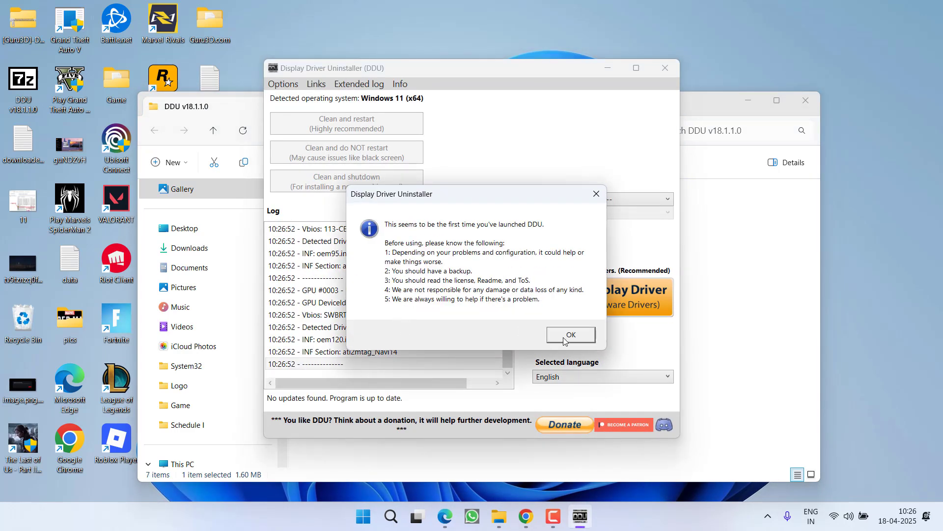
pyautogui.click(569, 336)
pyautogui.click(620, 511)
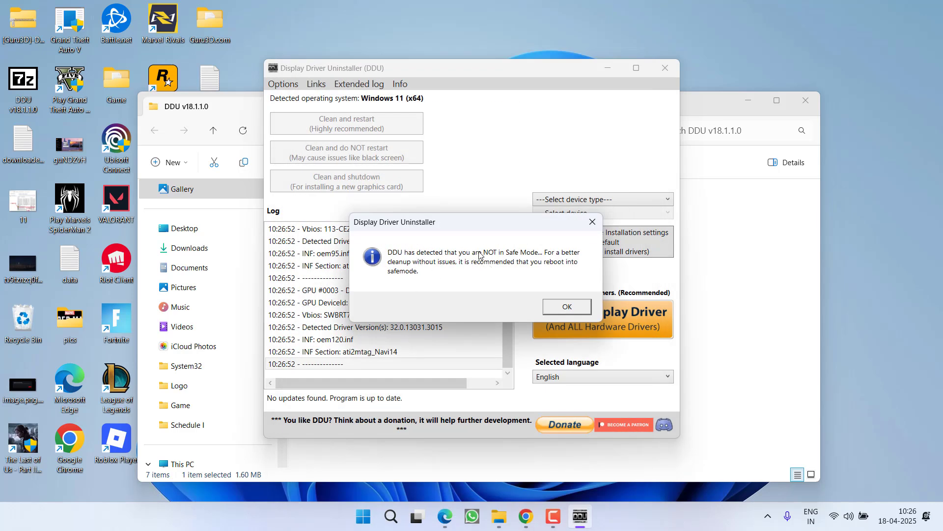
pyautogui.click(566, 307)
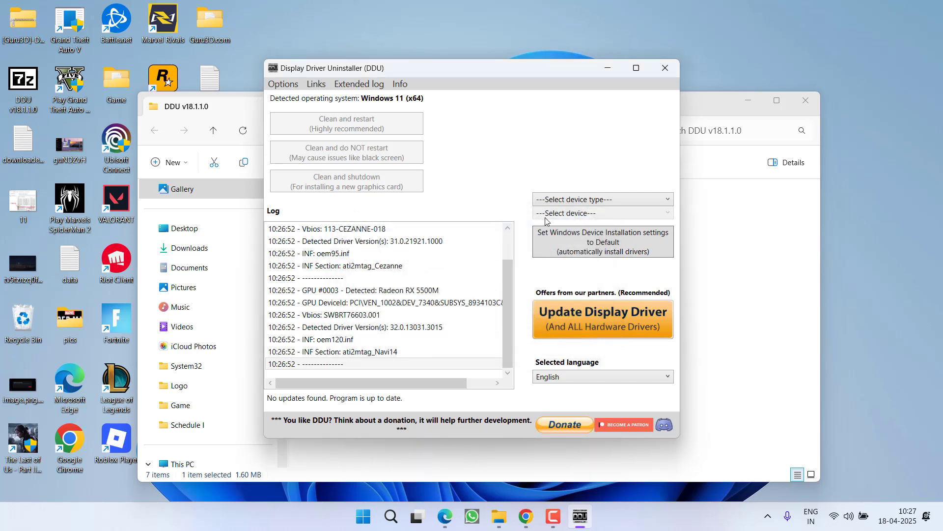
# Step: Set DDU's device type to GPU and vendor to NVIDIA, then close the program
pyautogui.click(622, 200)
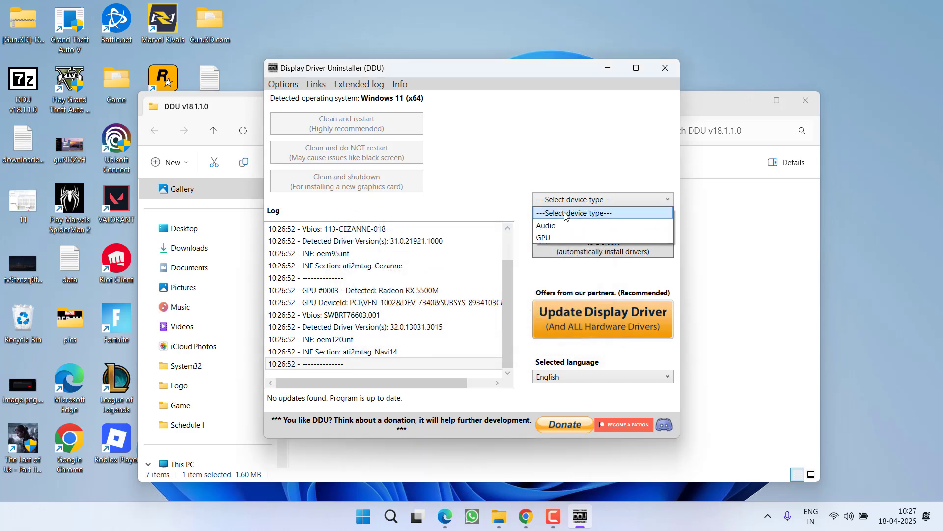
pyautogui.click(551, 237)
pyautogui.click(573, 215)
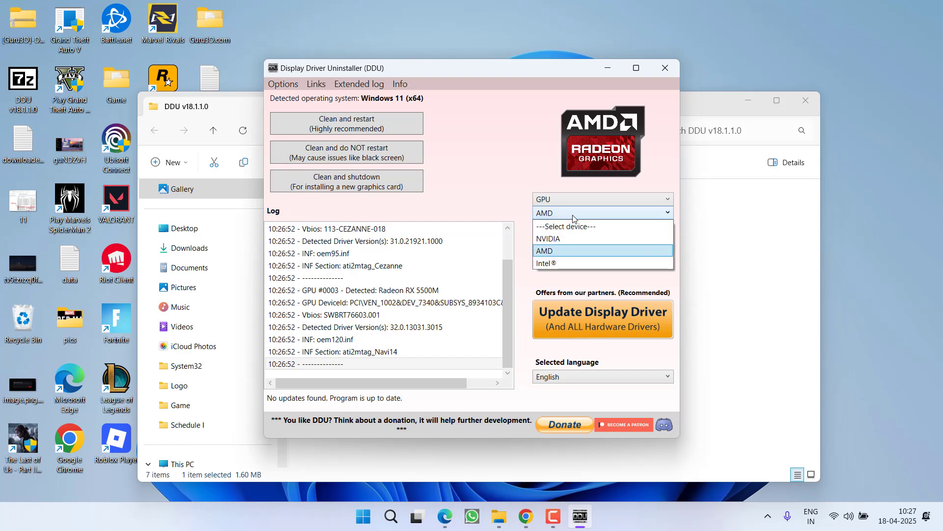
pyautogui.click(556, 241)
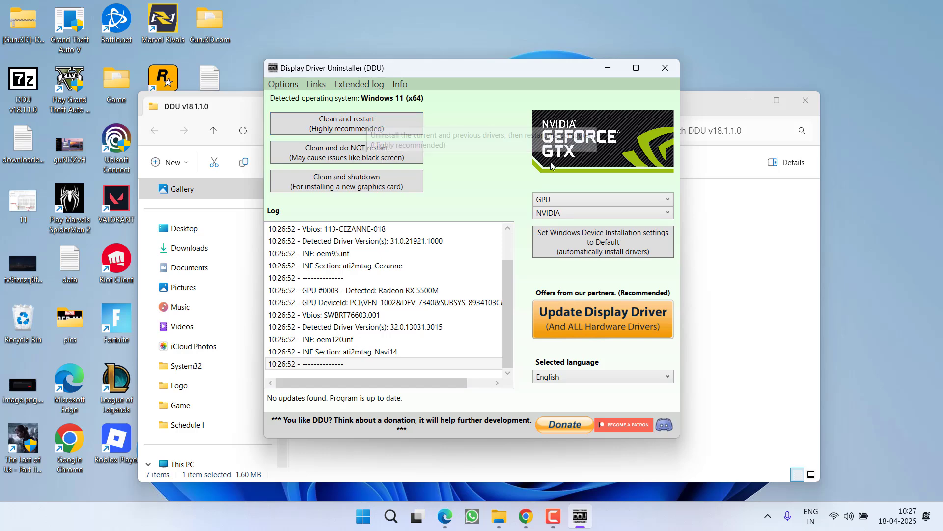
pyautogui.click(666, 68)
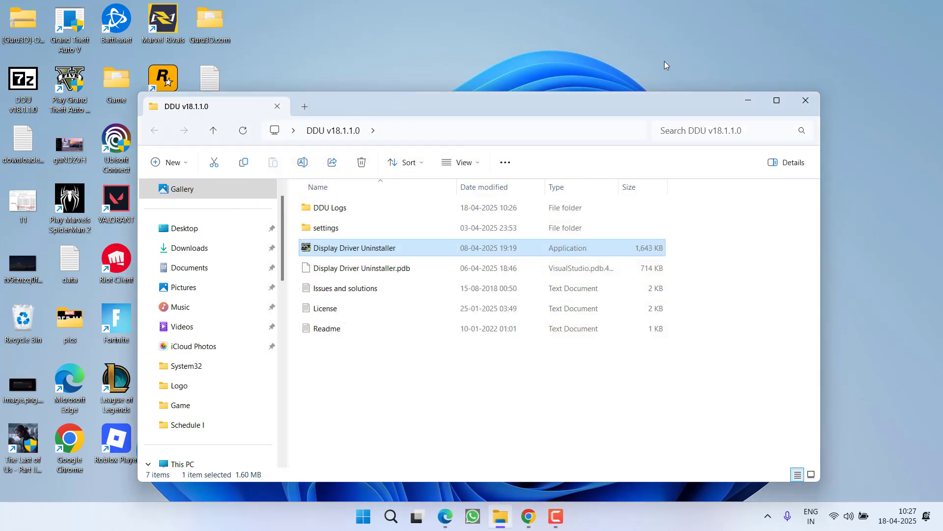
# Step: Close the DDU folder and return Chrome to the GeForce driver results headed by Game Ready 576.02
pyautogui.click(805, 100)
pyautogui.click(539, 516)
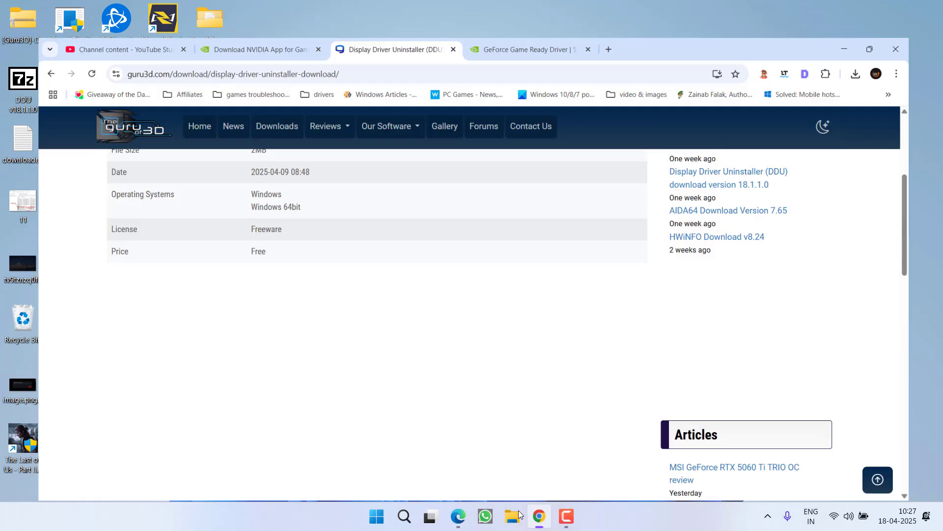
pyautogui.click(575, 7)
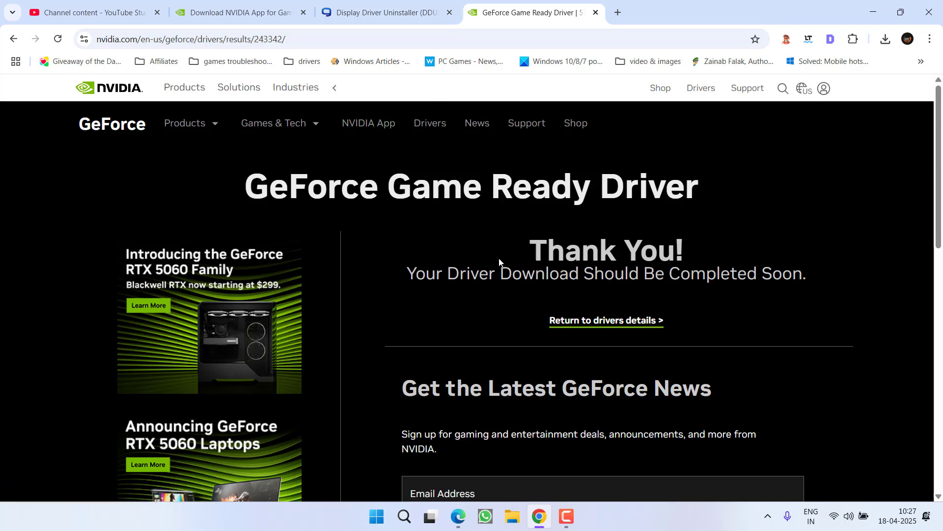
pyautogui.click(12, 40)
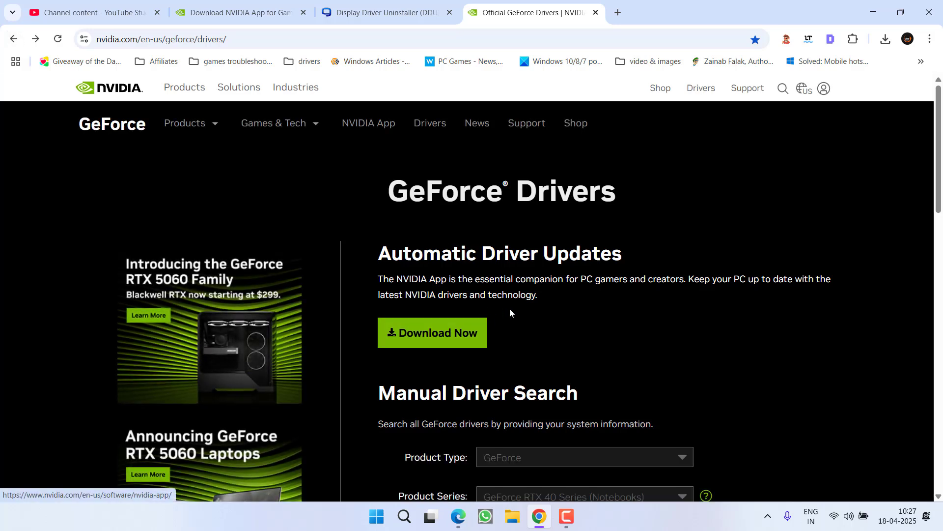
pyautogui.scroll(-10, 513, 312)
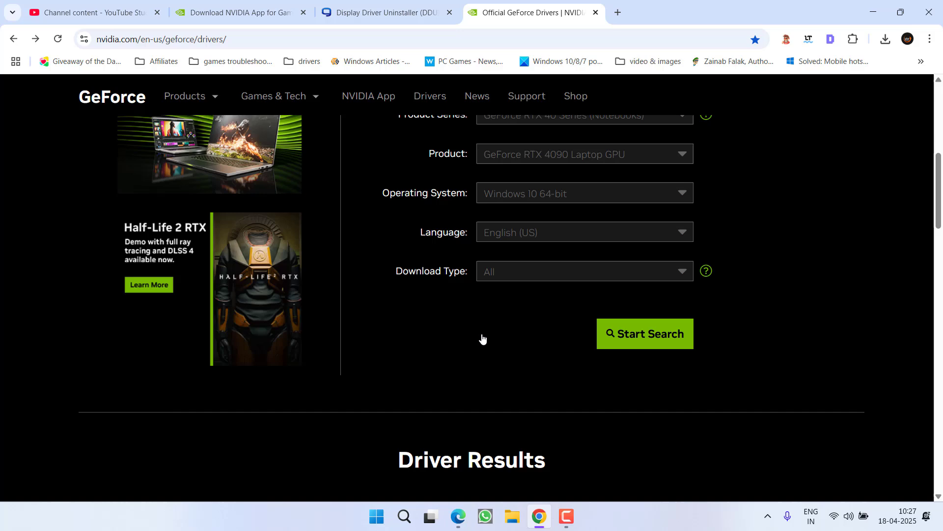
pyautogui.scroll(-2, 486, 369)
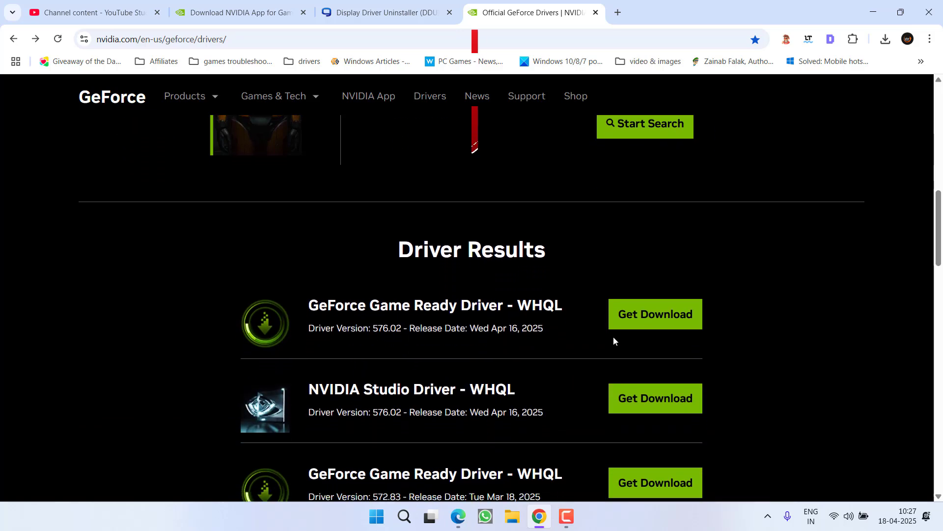